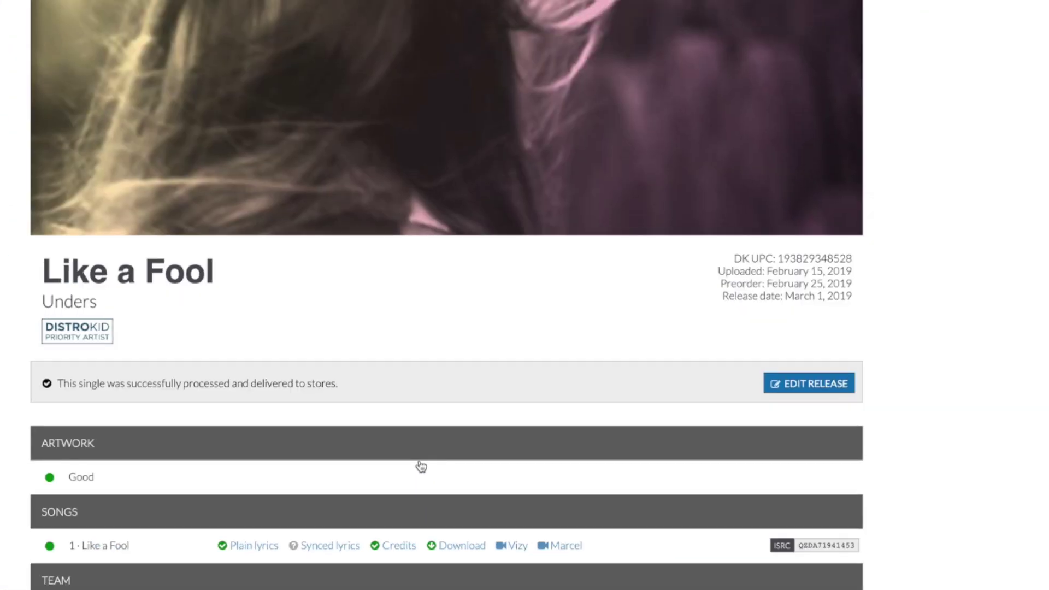
Route the 808 channel to mixer insert 1 through its TRACK field.
scroll(420, 465, "down", 8)
scroll(421, 465, "up", 3)
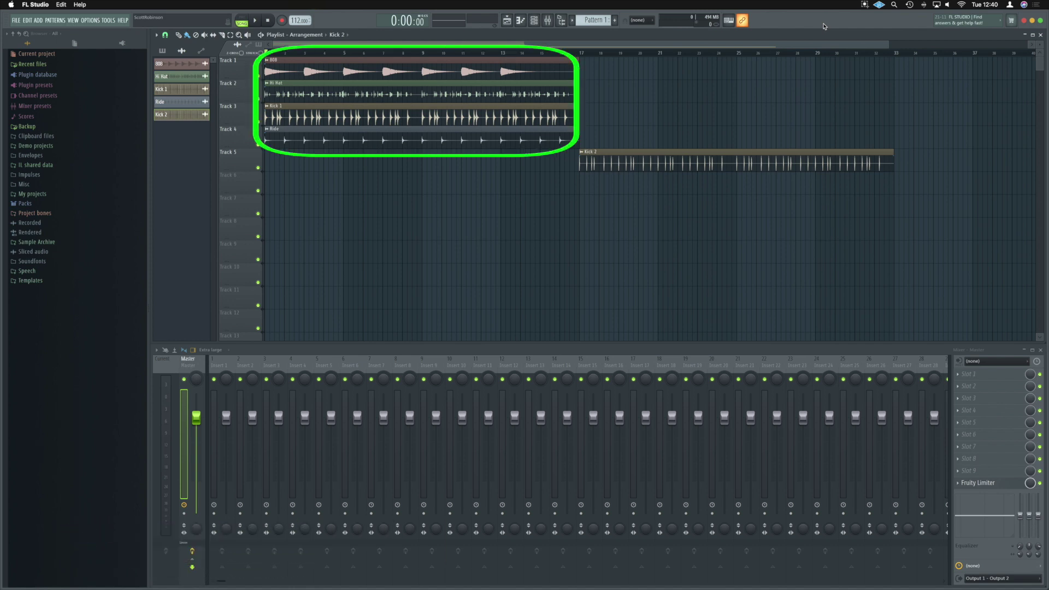
double_click(400, 70)
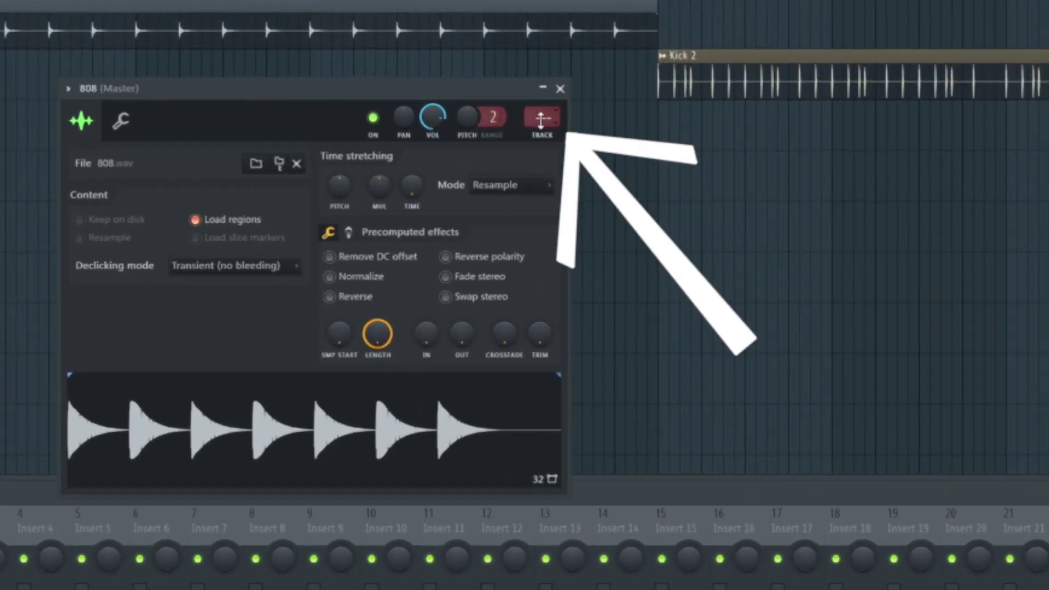
mouse_move(541, 118)
left_mouse_down()
mouse_move(541, 98)
mouse_move(541, 131)
mouse_move(529, 126)
left_mouse_up()
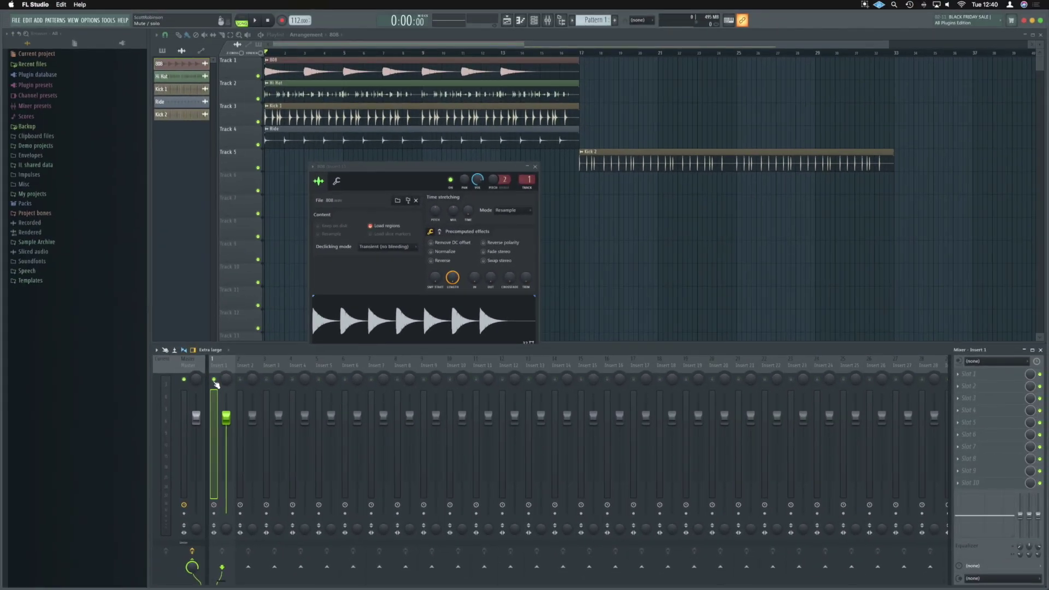
Play the beat with Insert 1's solo released so all inserts sound, then stop.
key("space")
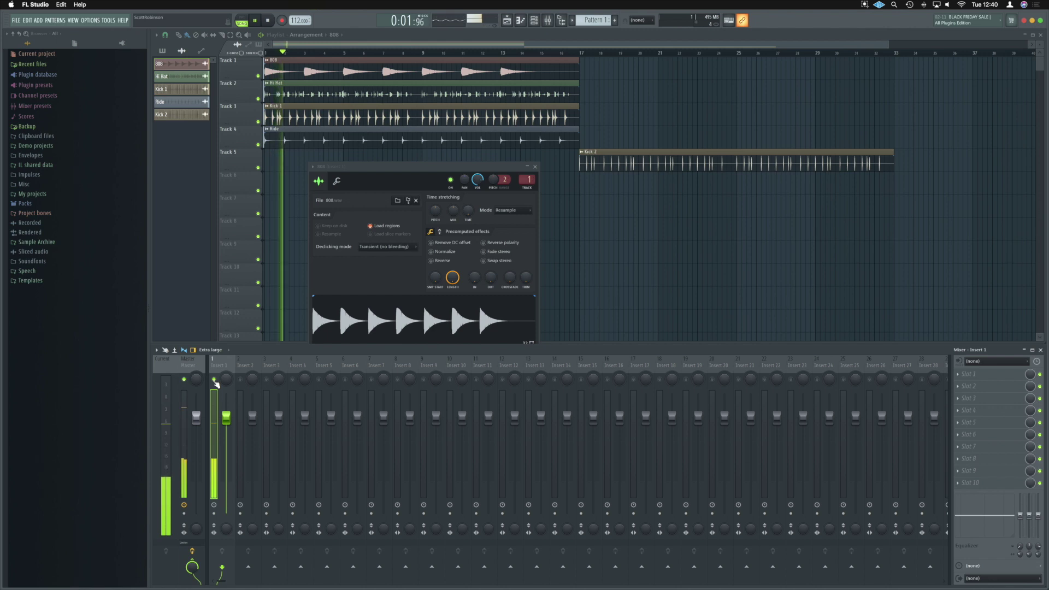
right_click(214, 379)
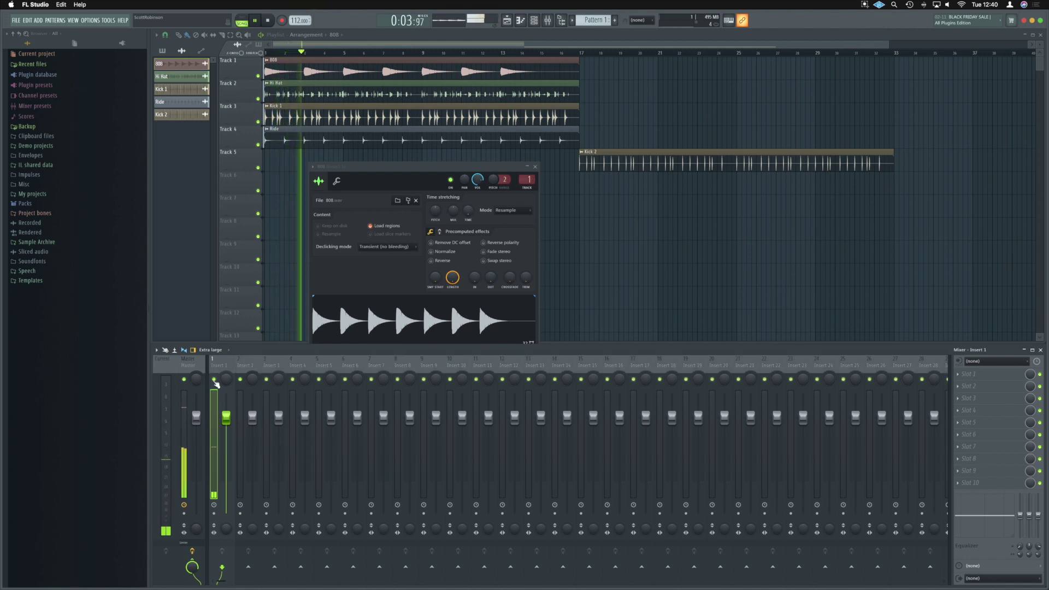
key("space")
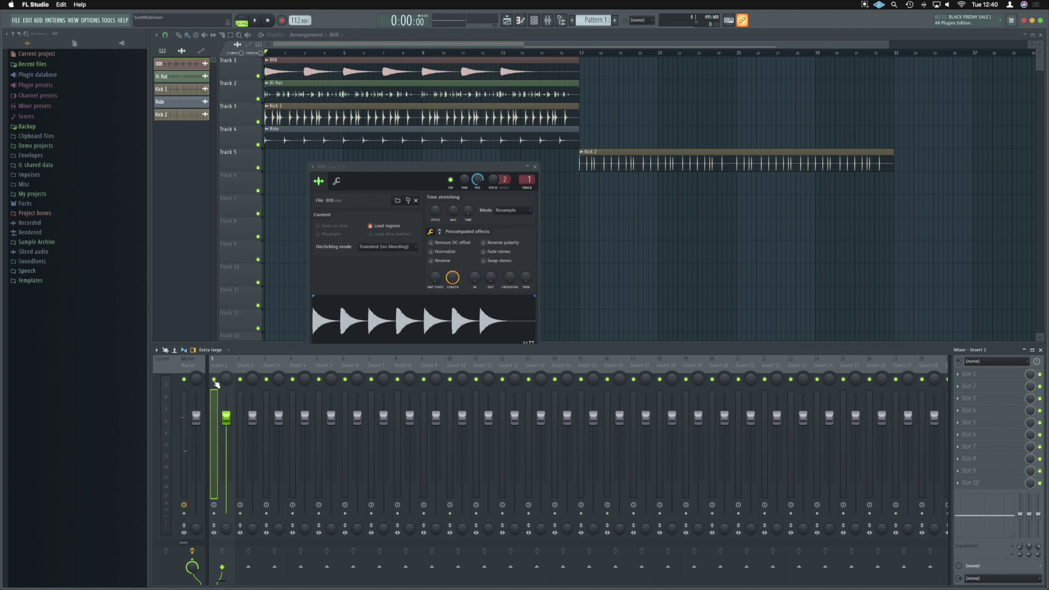
Link Hi Hat, Kick 1 and 808 with Ctrl+L to named inserts 5, 6 and 7.
double_click(324, 91)
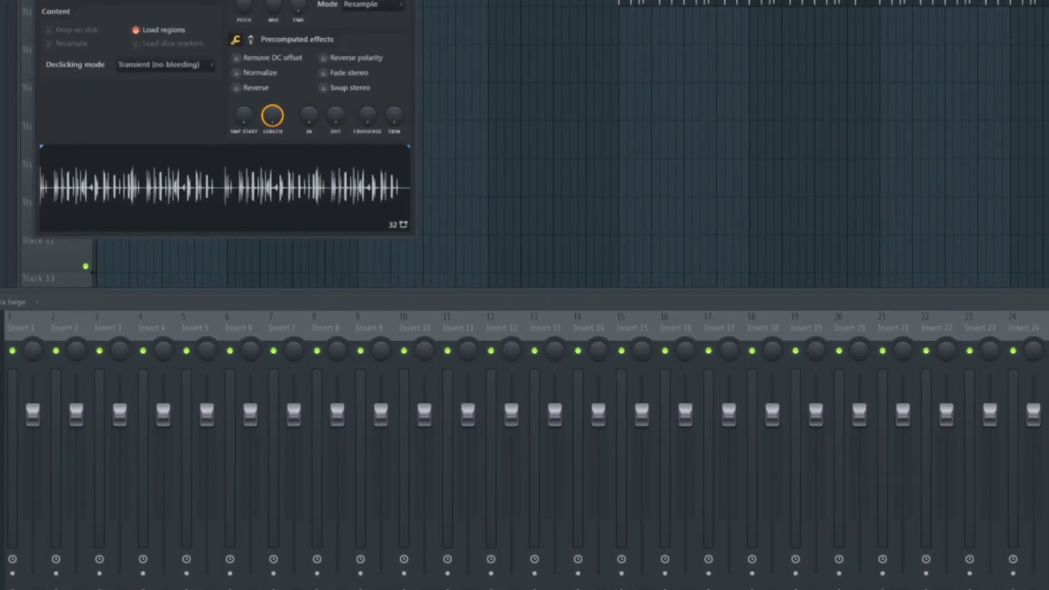
left_click(214, 317)
key("ctrl+l")
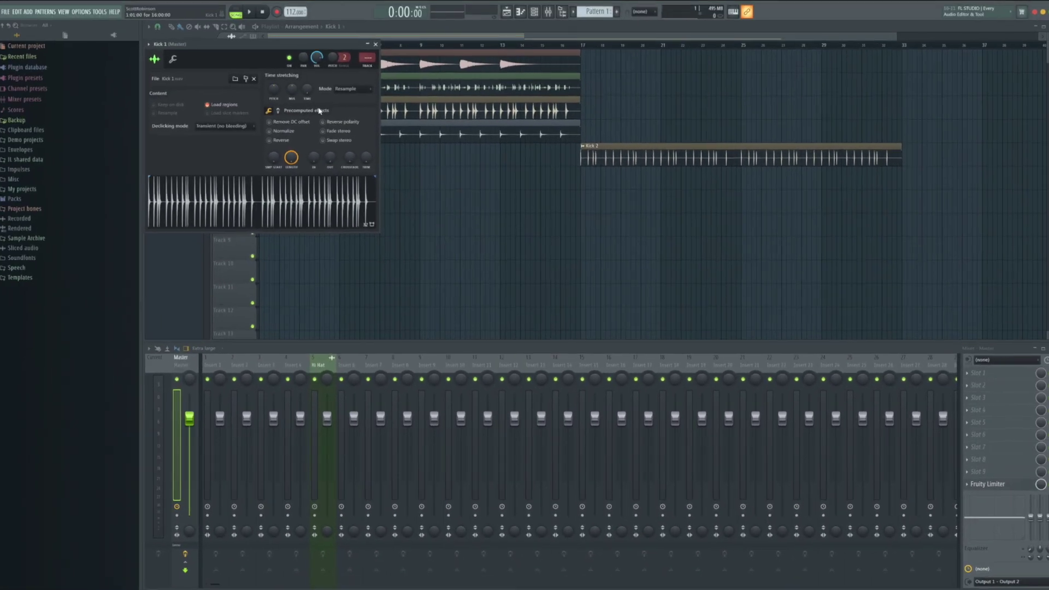
key("ctrl+l")
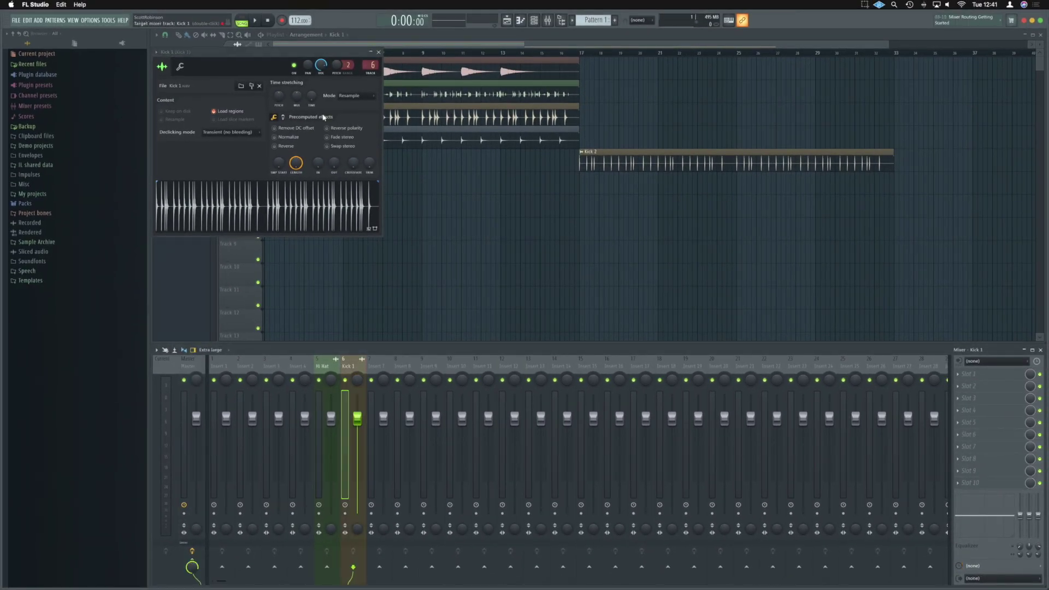
left_click(378, 52)
double_click(351, 69)
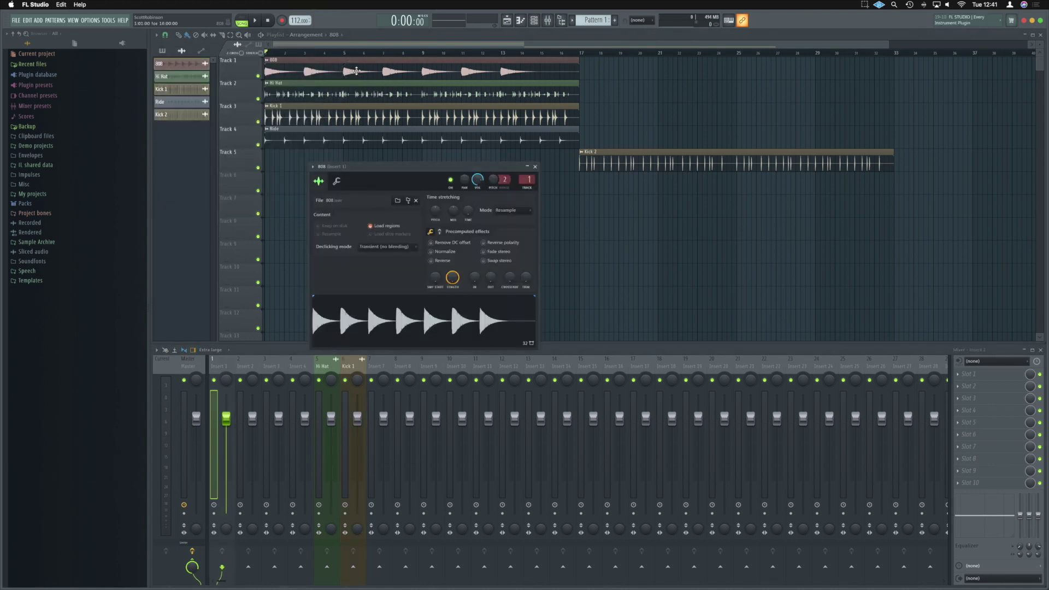
key("ctrl+l")
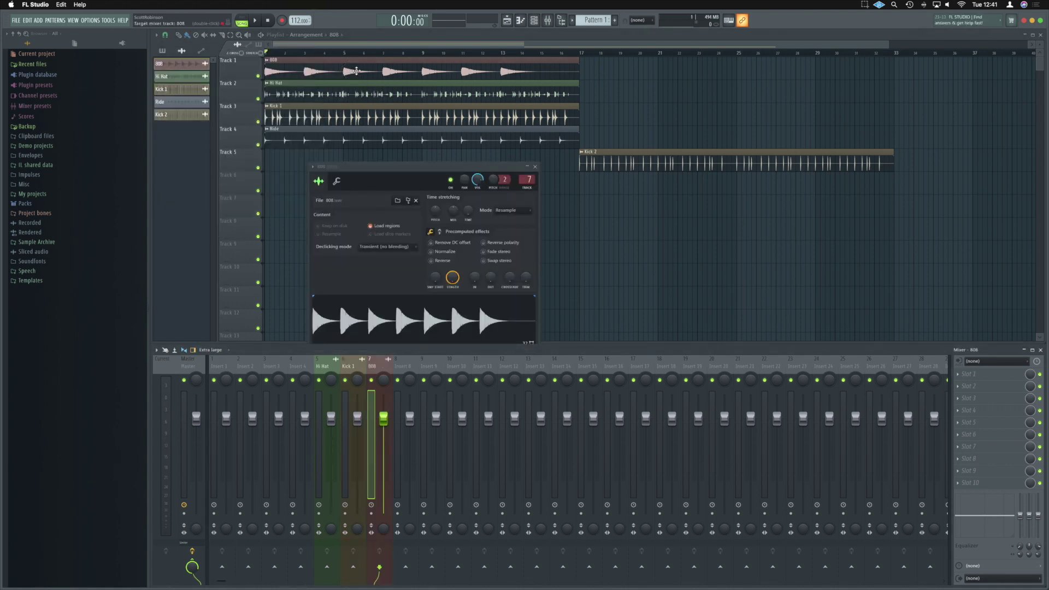
left_click(536, 167)
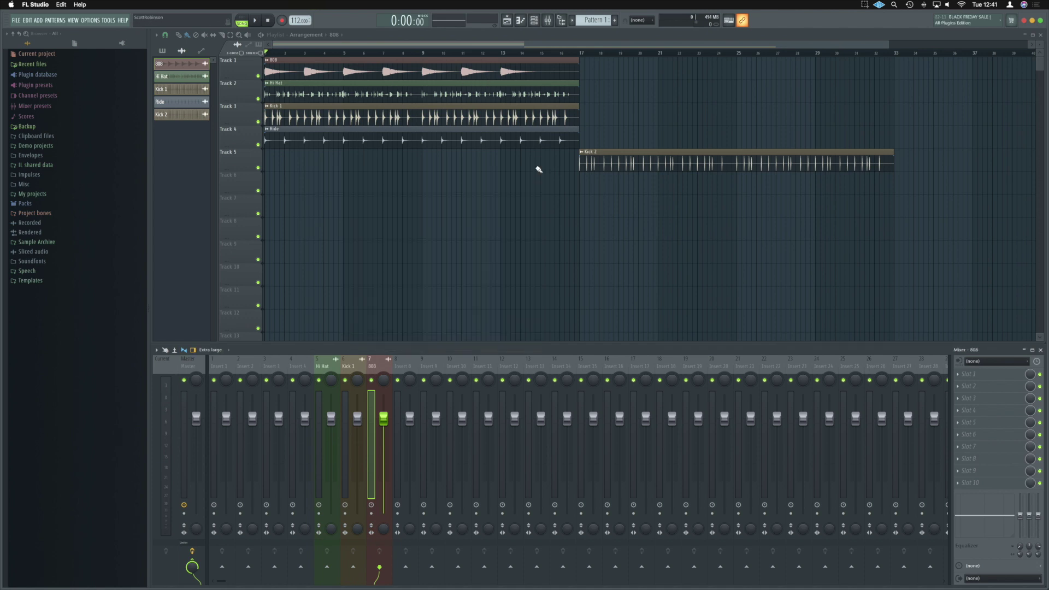
Play back the song, then link Ride and Kick 2 to named mixer inserts 8 and 9.
key("space")
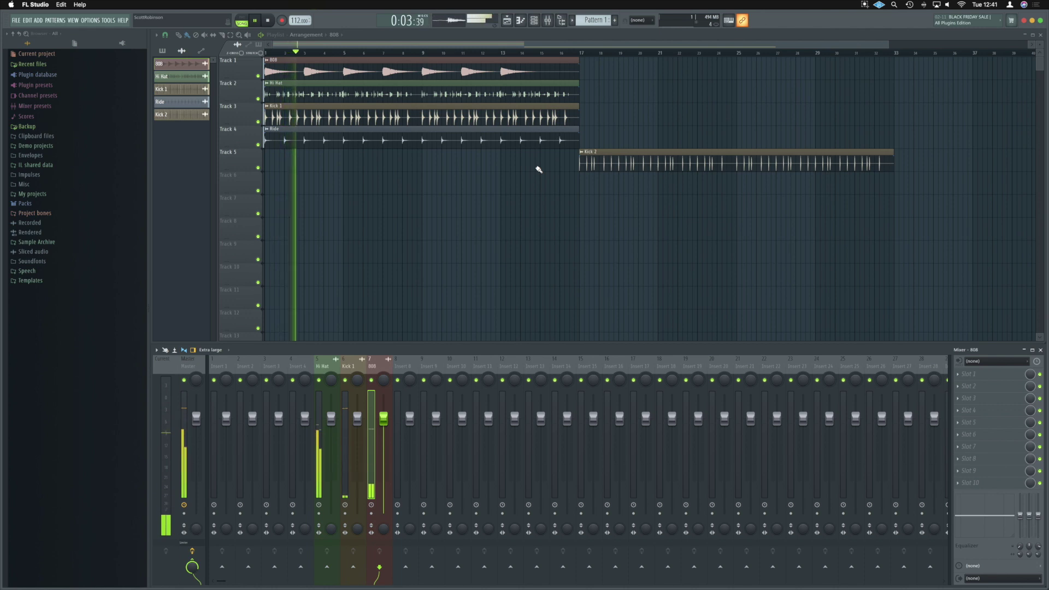
key("space")
left_click(494, 141)
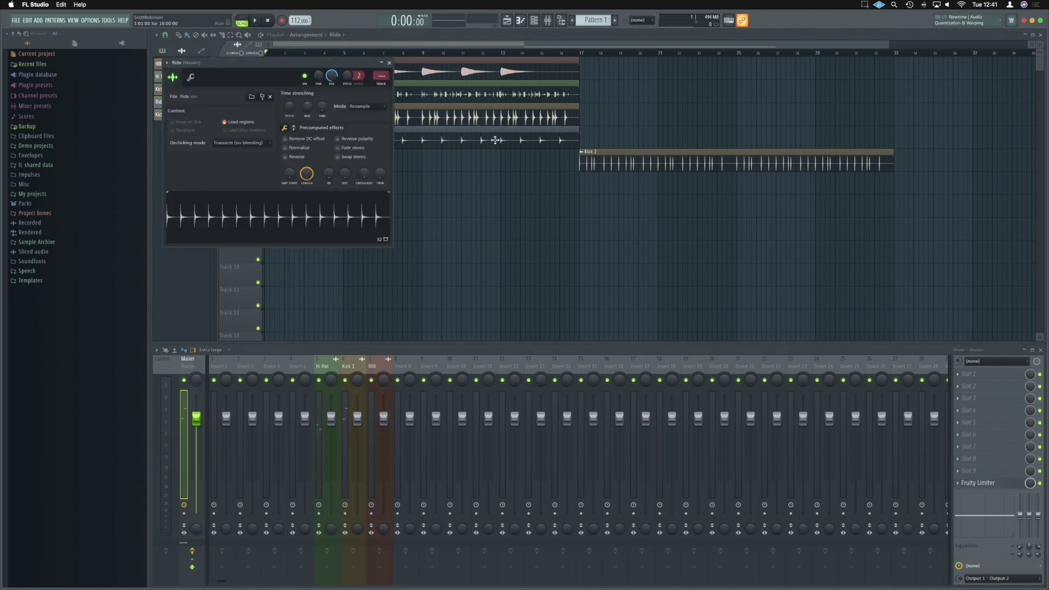
left_click_drag(641, 155, 642, 157)
double_click(642, 158)
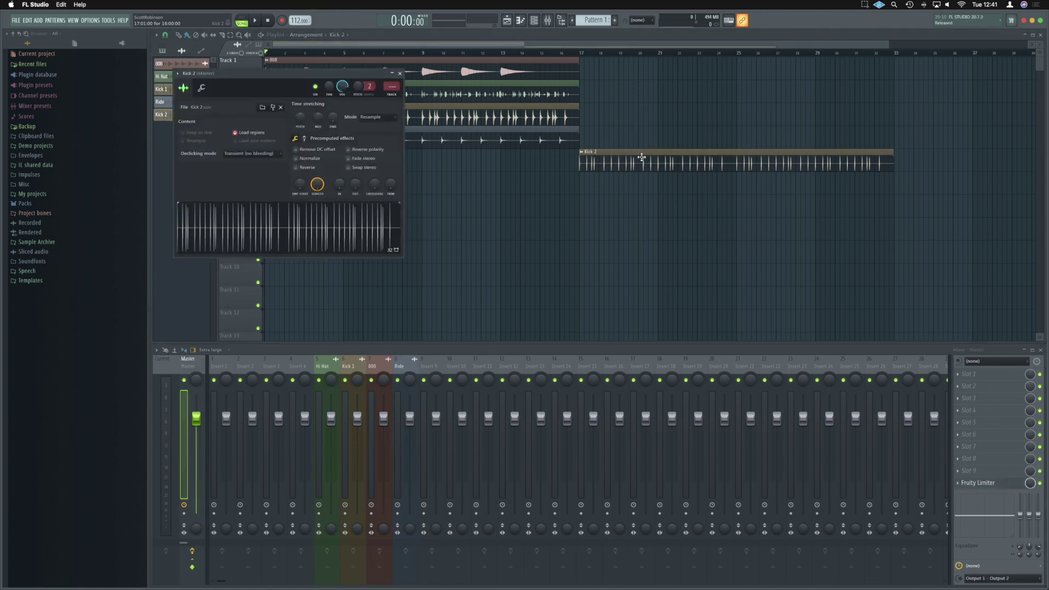
key("ctrl+l")
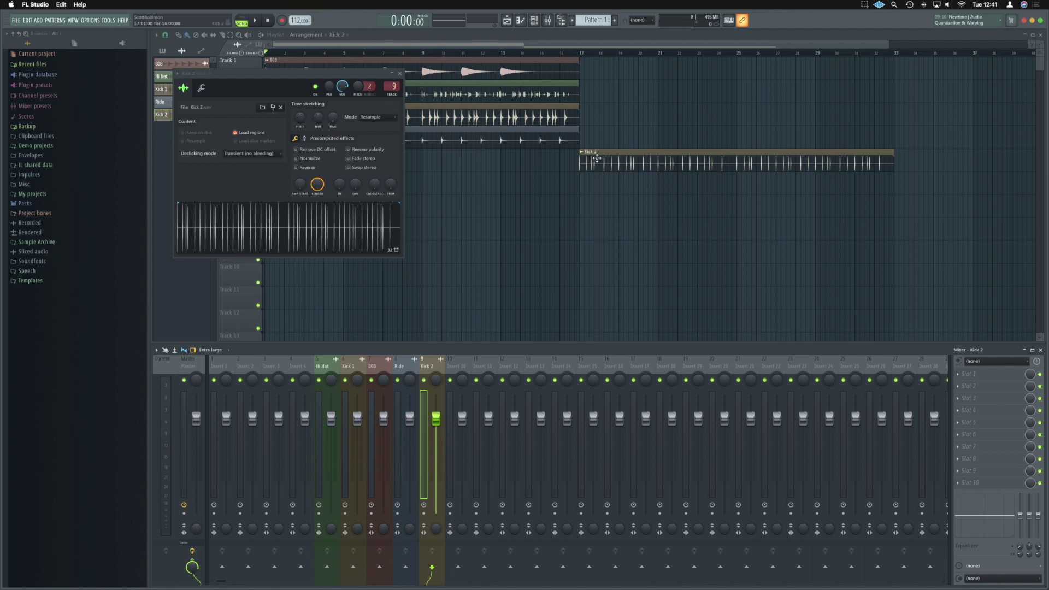
left_click(399, 72)
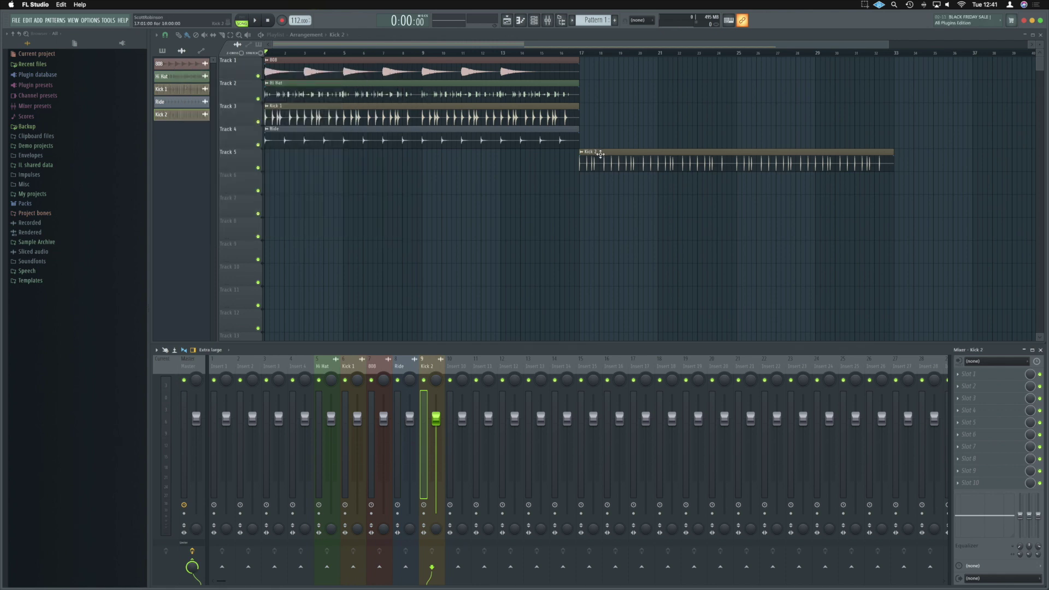
double_click(641, 158)
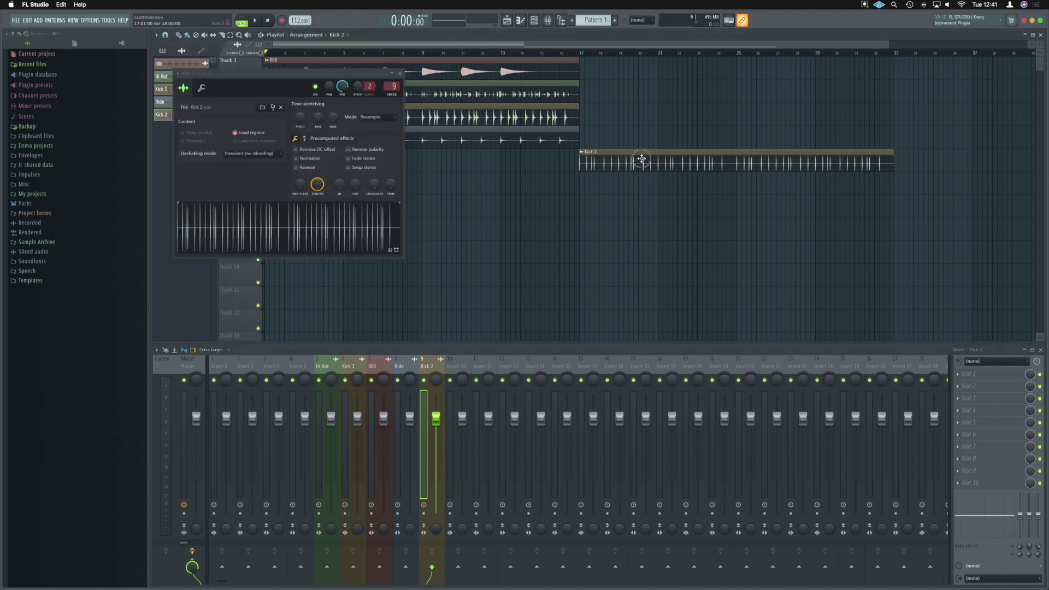
scroll(393, 86, "down", 3)
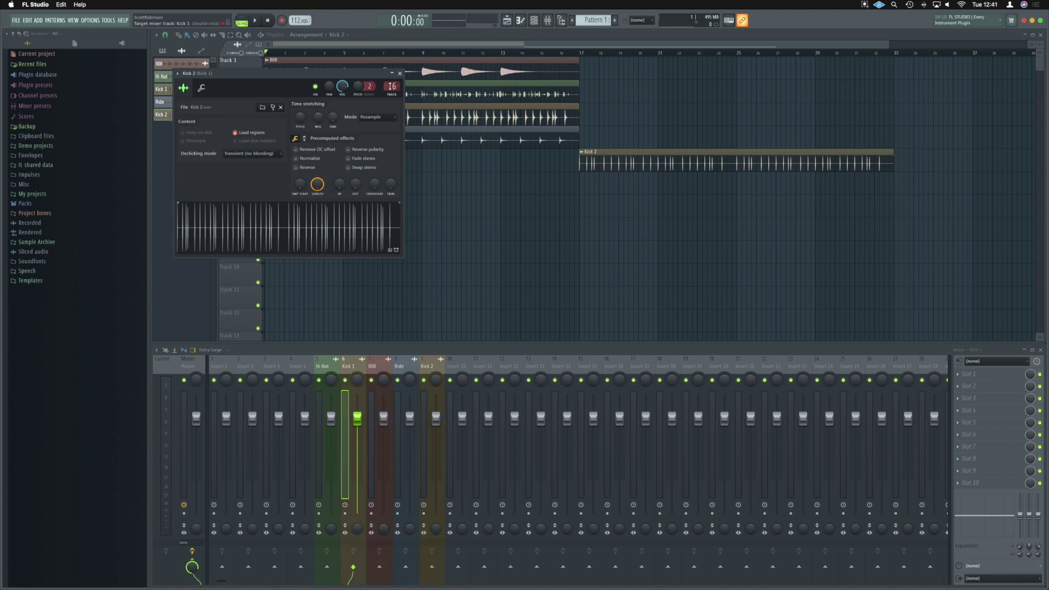
scroll(399, 84, "up", 3)
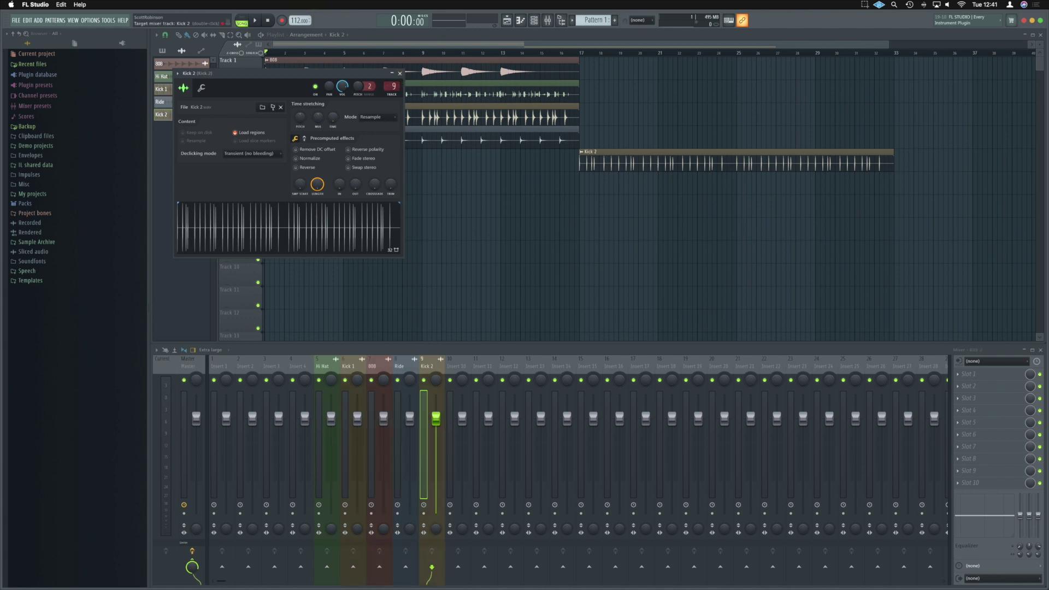
left_click(401, 73)
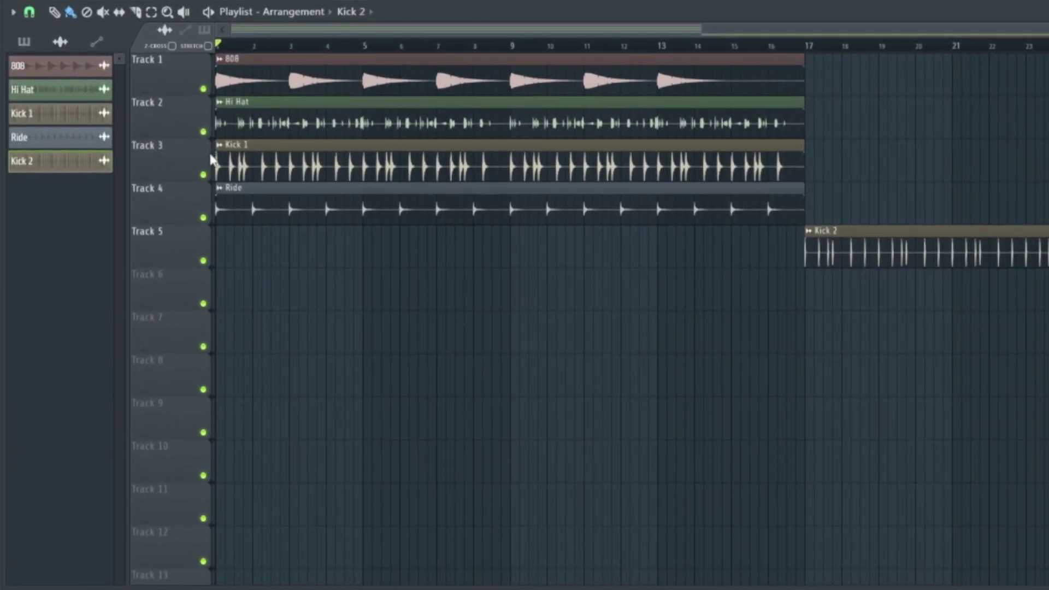
right_click(152, 158)
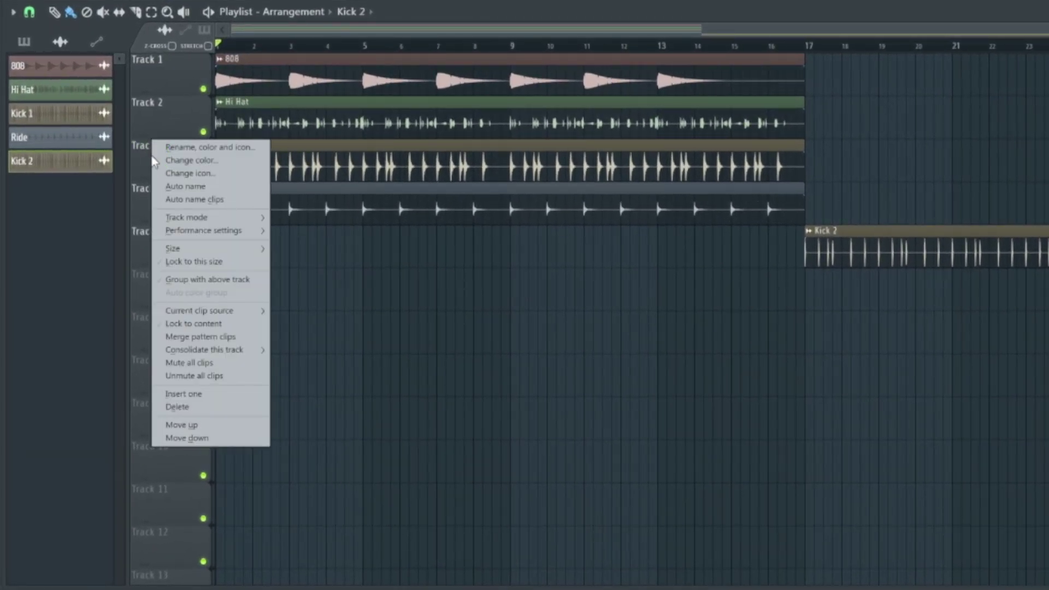
mouse_move(167, 219)
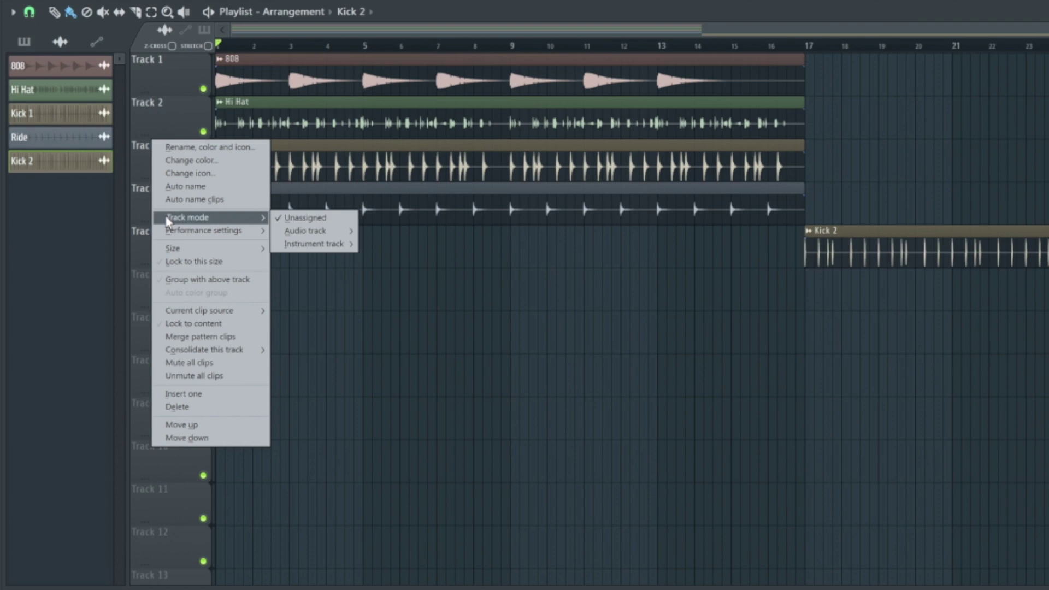
mouse_move(285, 235)
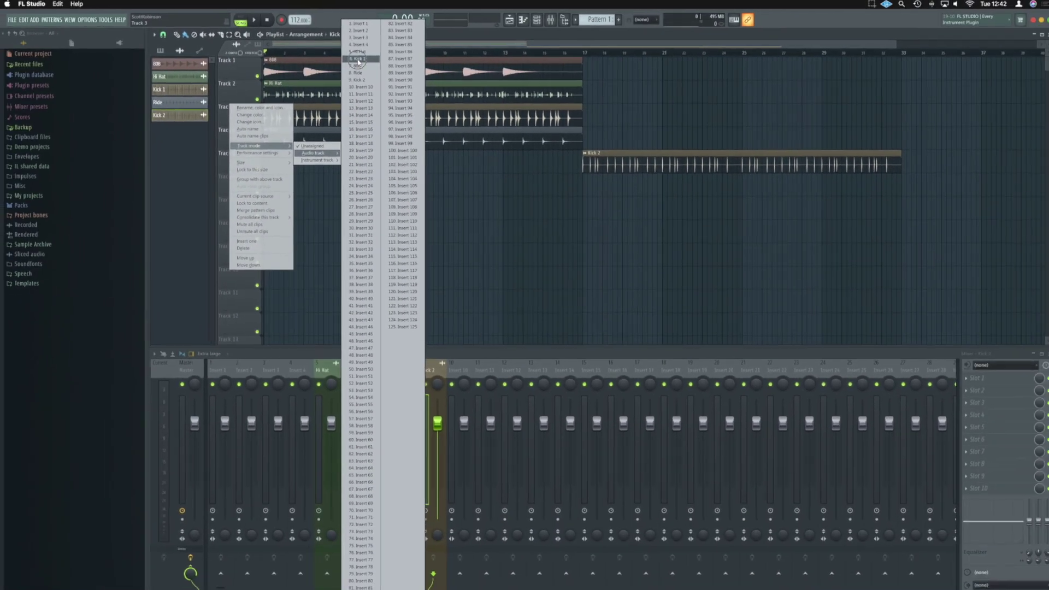
left_click(358, 59)
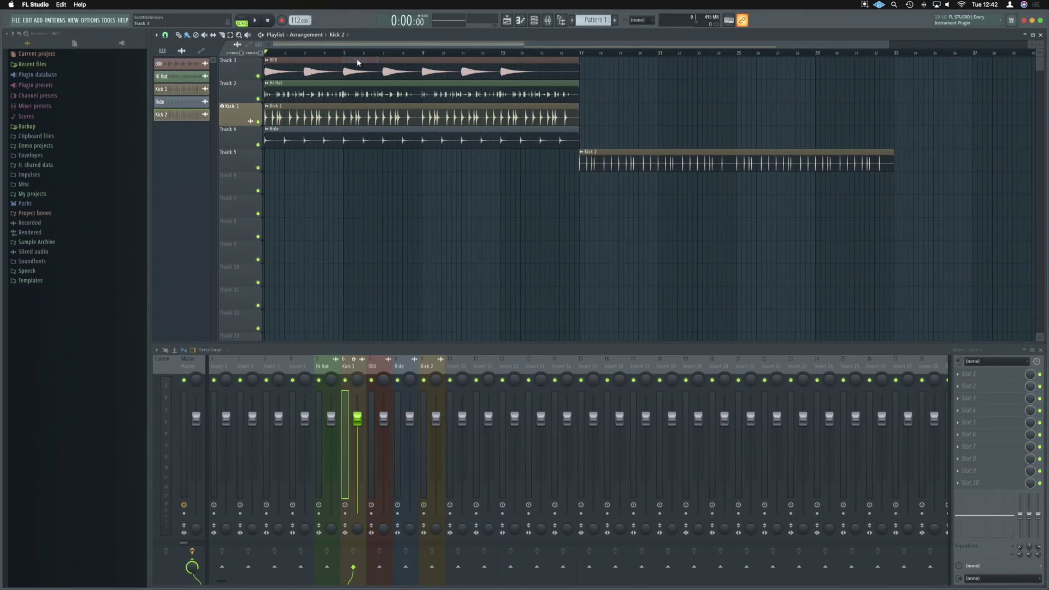
left_click_drag(621, 155, 618, 103)
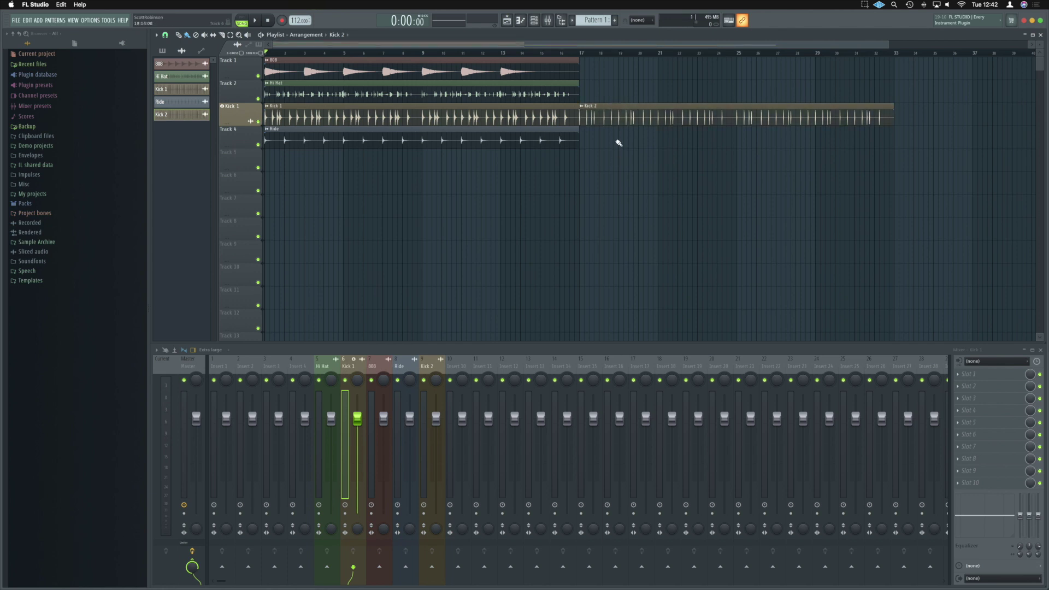
left_click(576, 53)
key("space")
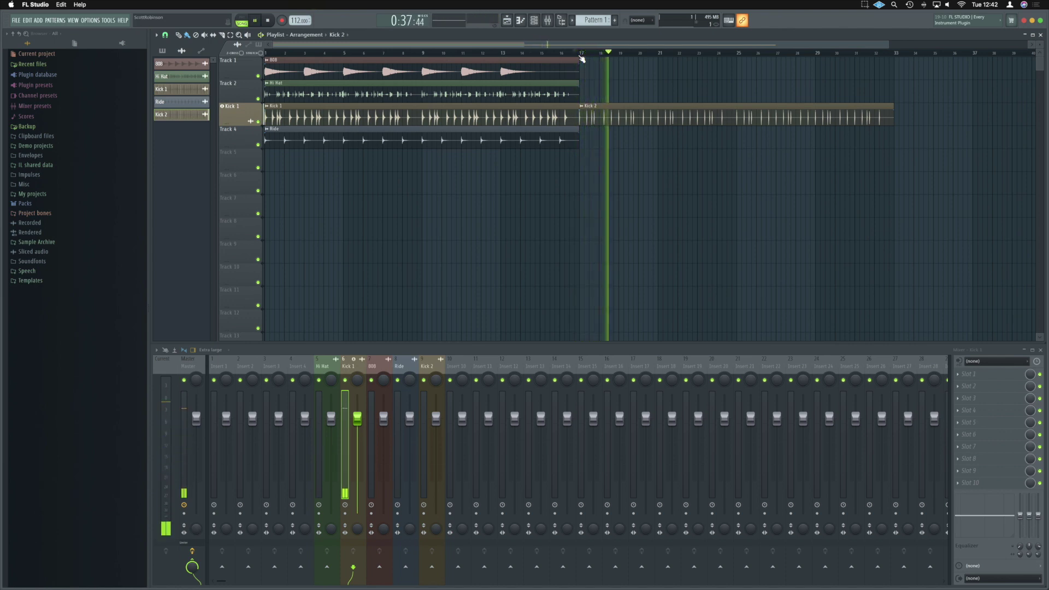
key("space")
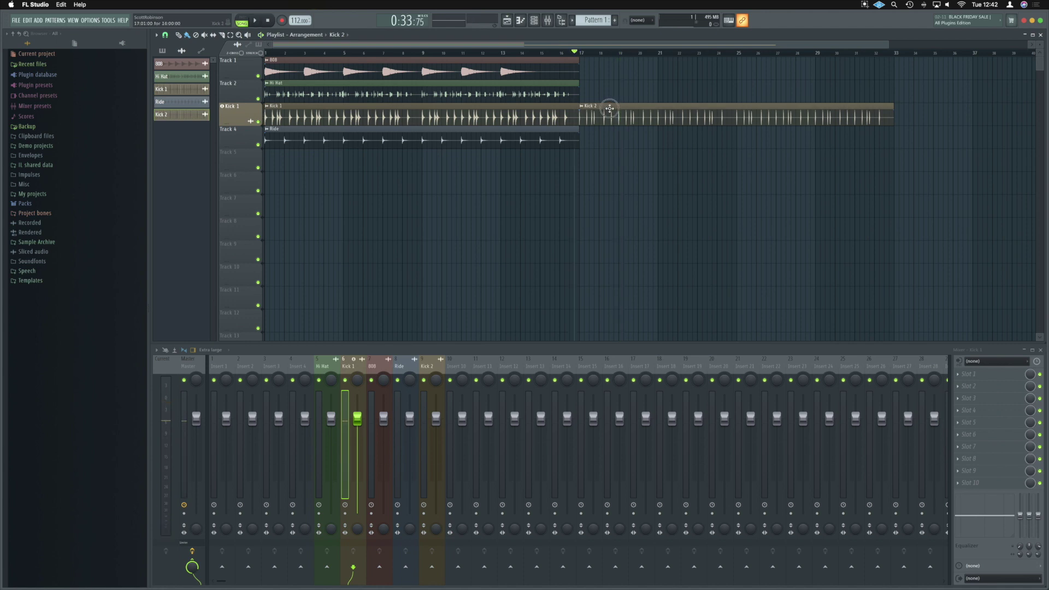
mouse_move(604, 106)
left_mouse_down()
mouse_move(604, 129)
mouse_move(608, 111)
left_mouse_up()
key("space")
key("space")
key("space")
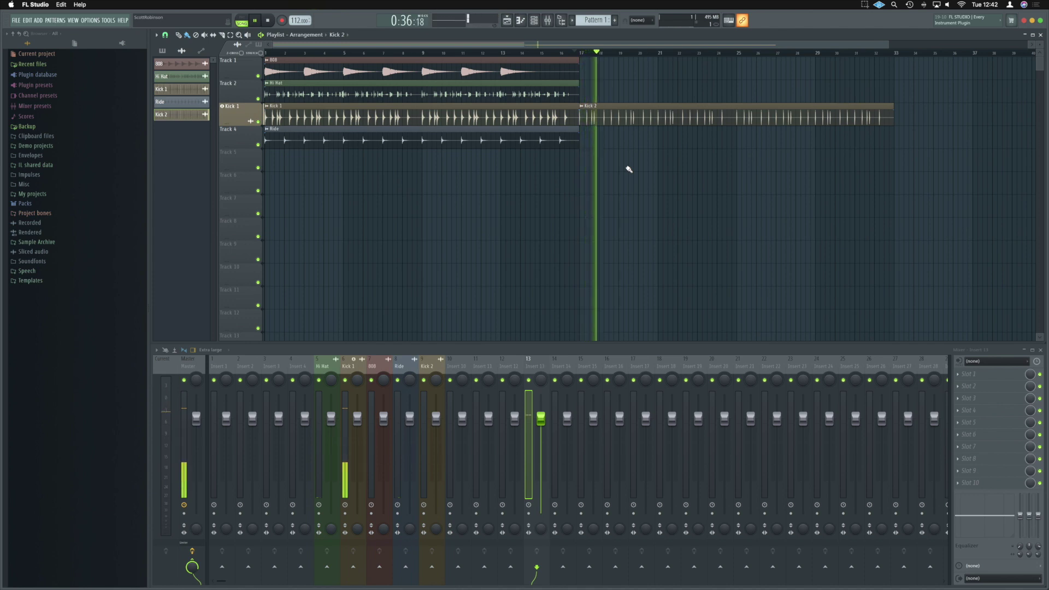
key("space")
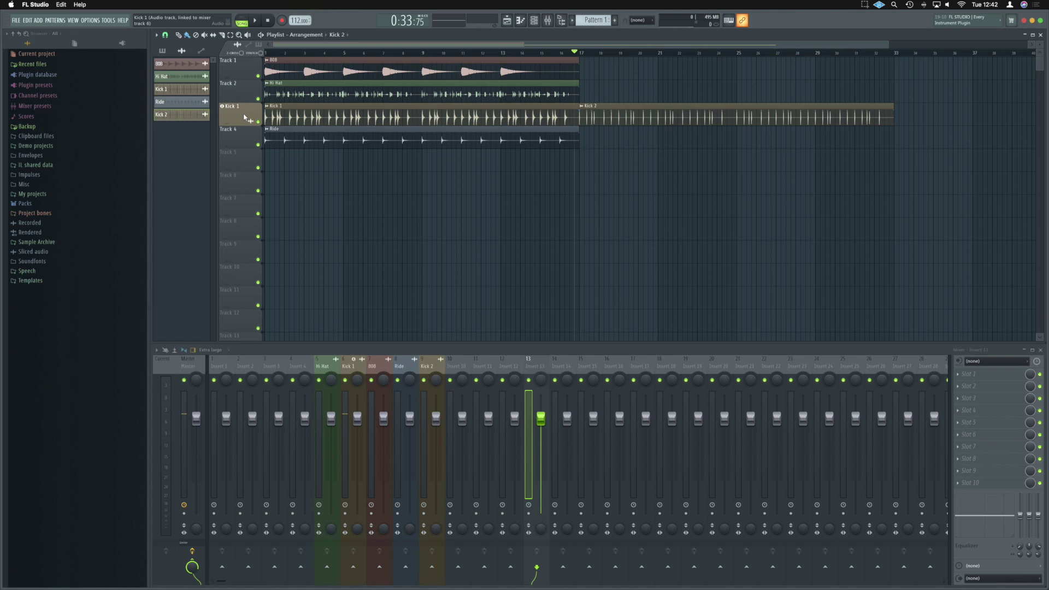
Rename playlist Track 4 to 'Ride' with a light slate gray colour, then start playback.
left_click(452, 52)
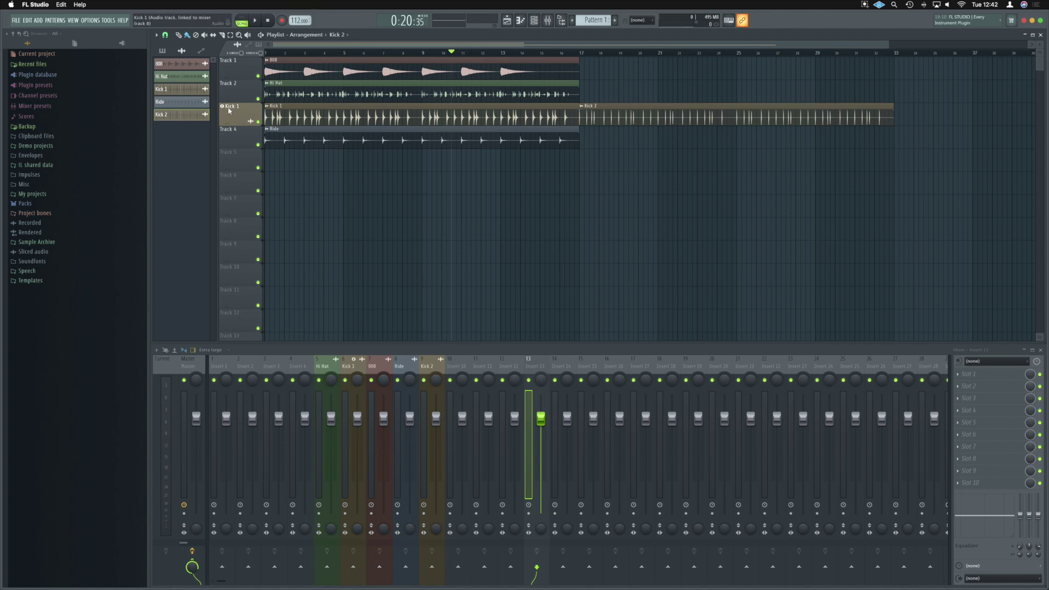
right_click(234, 136)
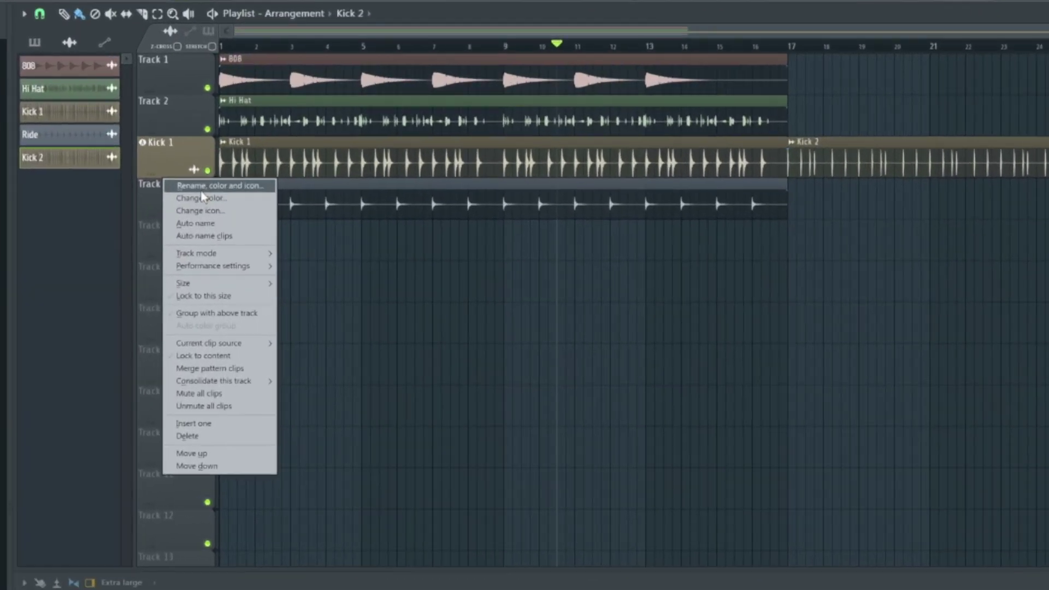
left_click(218, 160)
type("Ride")
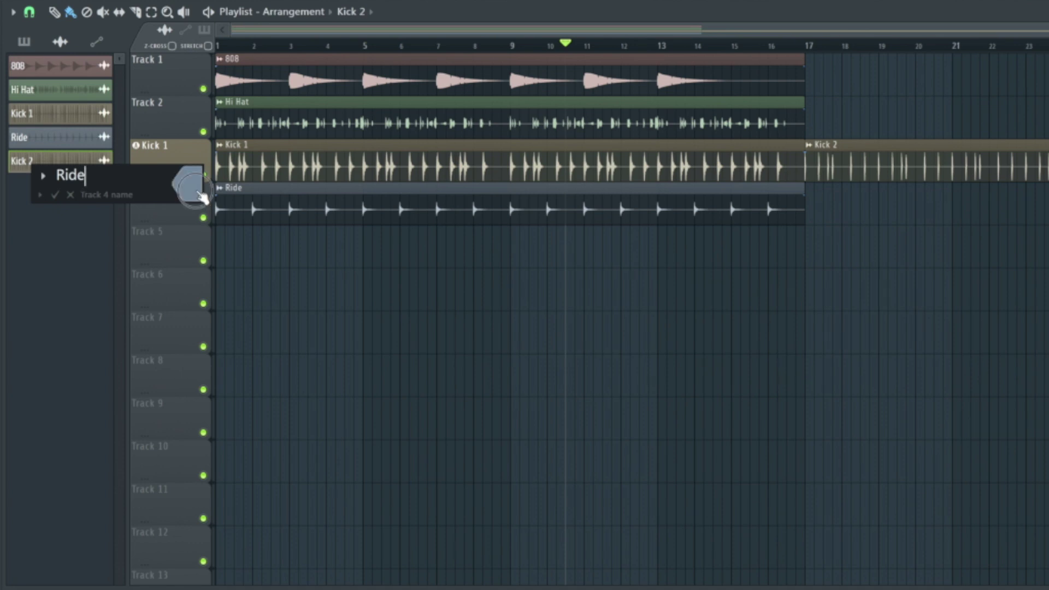
left_click(201, 201)
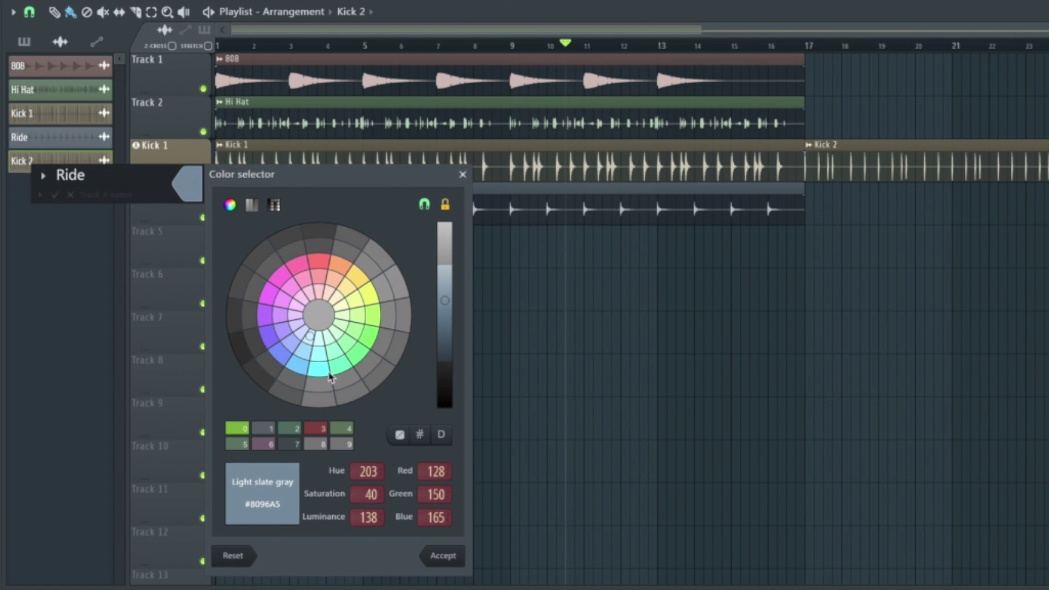
key("Return")
key("space")
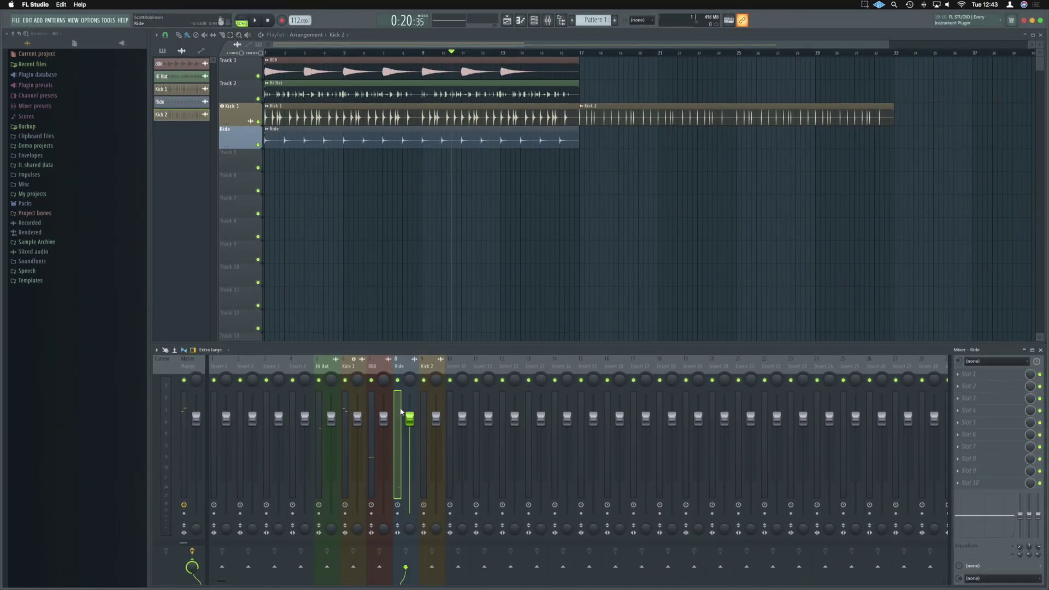
Colour the Ride mixer insert light slate gray, then play and stop the song to check.
key("F2")
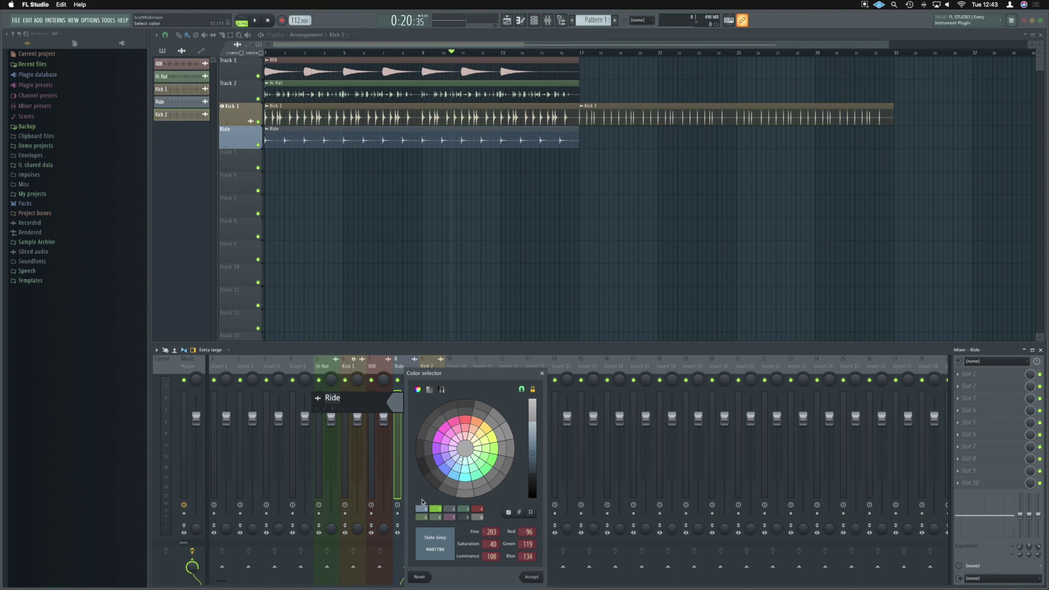
left_click(421, 511)
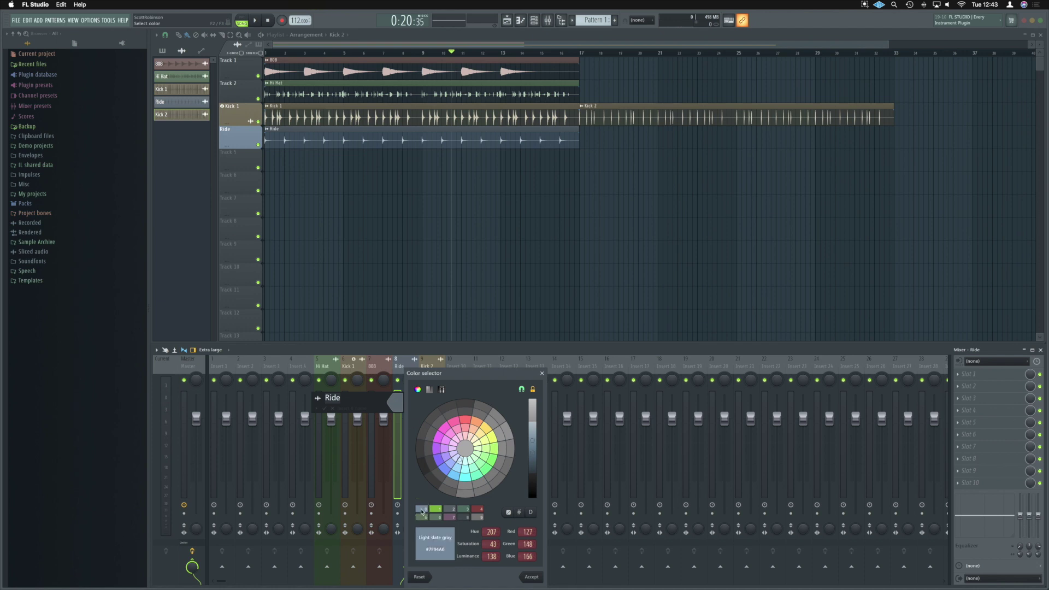
left_click(422, 512)
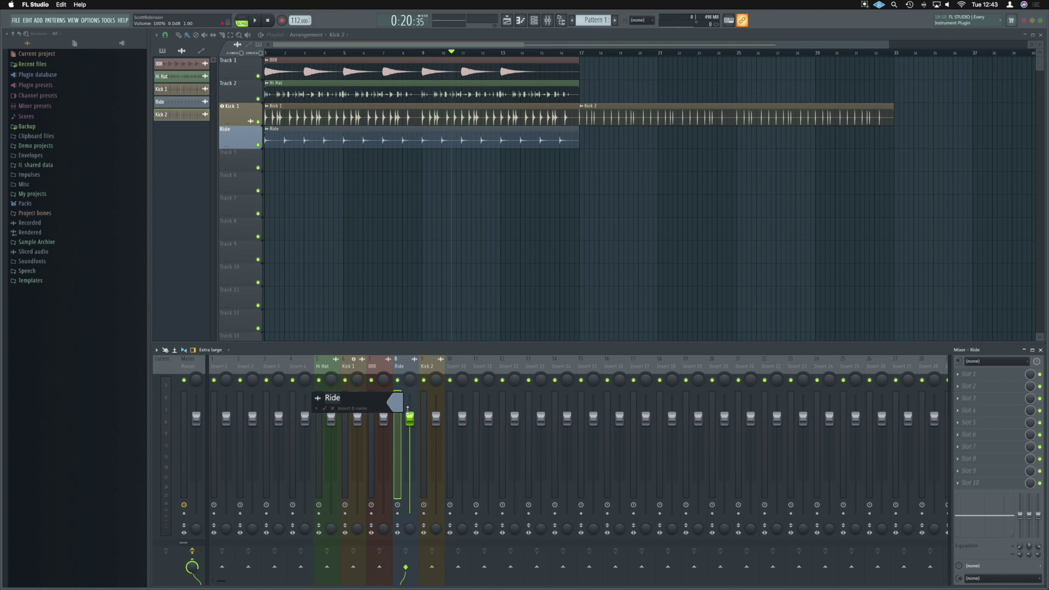
key("Return")
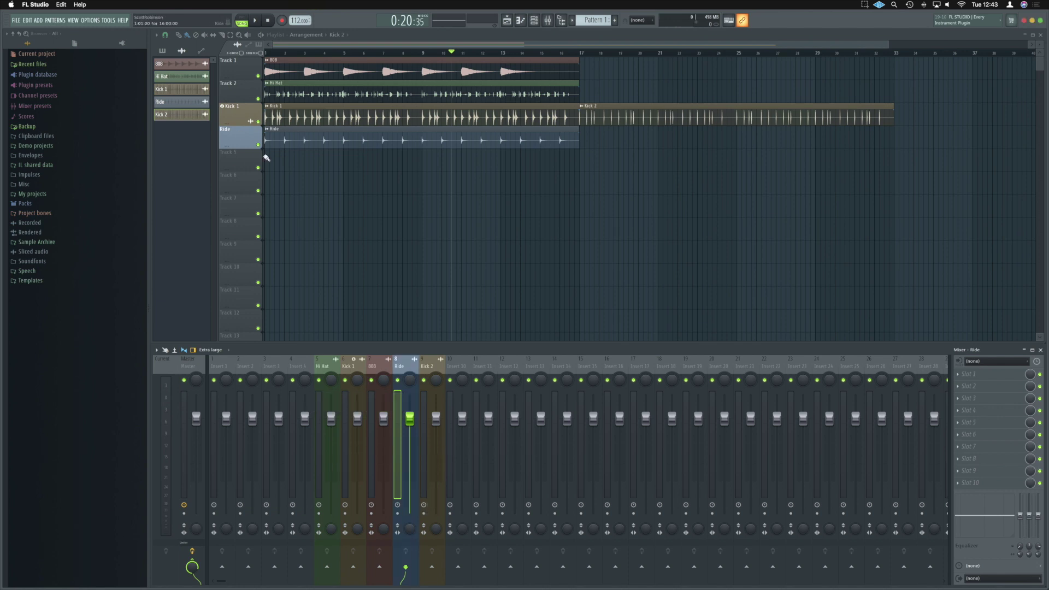
key("space")
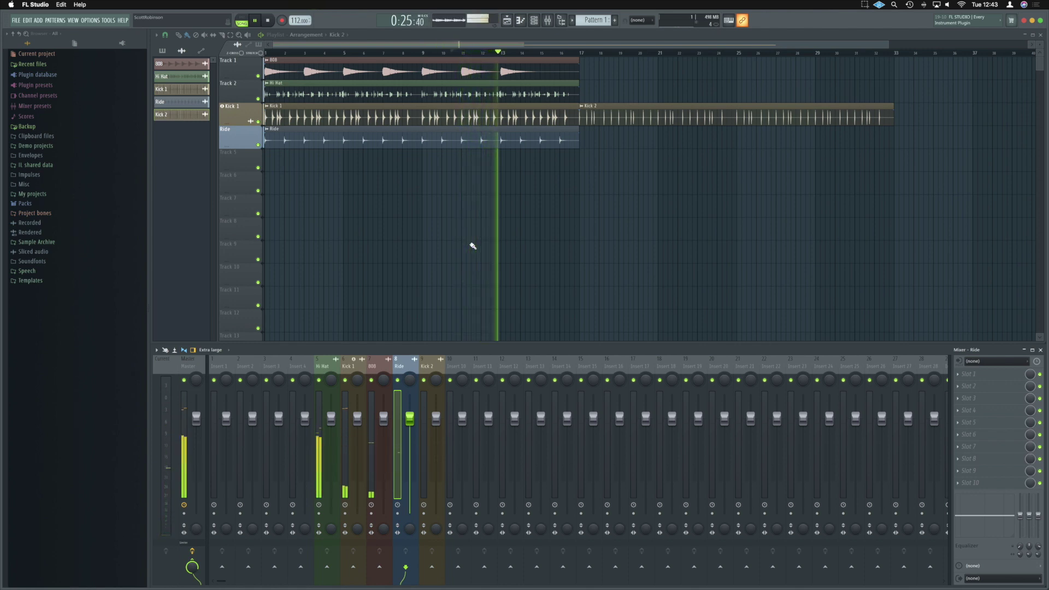
key("space")
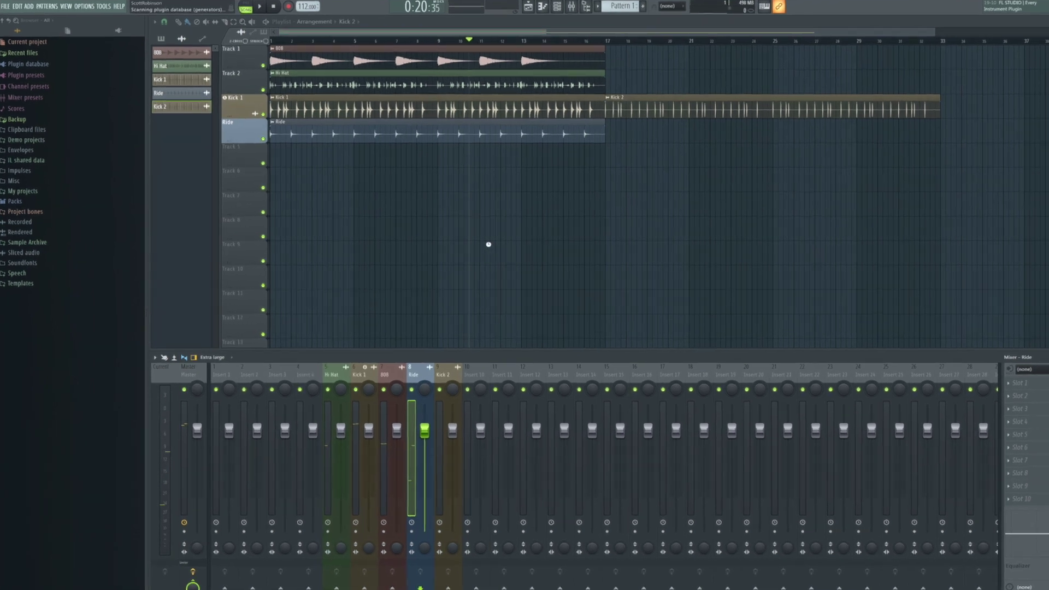
Drag Harmor from the Plugin Picker onto mixer insert 10, creating a Harmor insert.
key("F8")
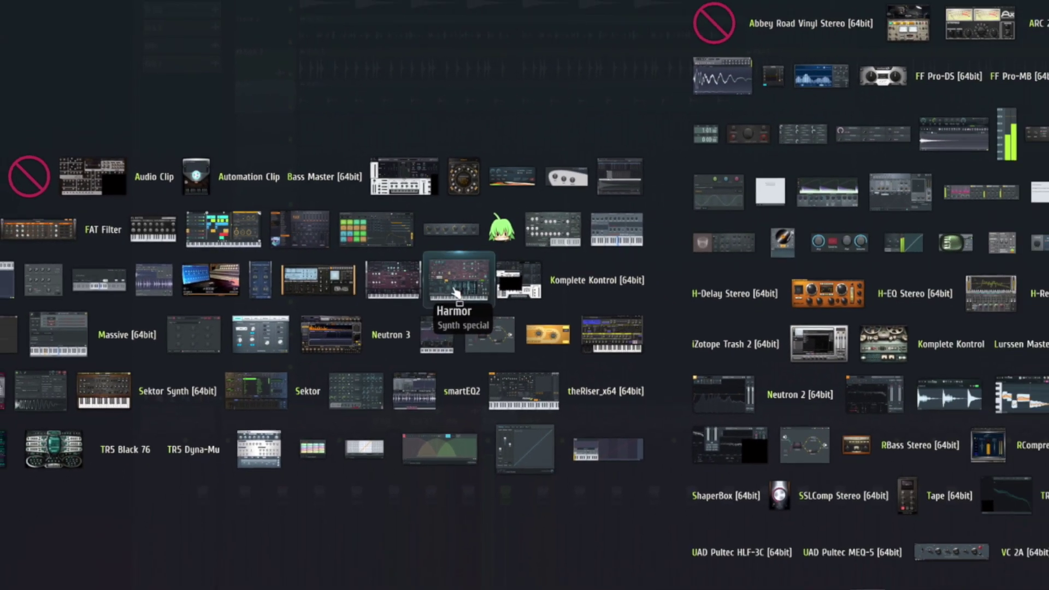
left_click_drag(455, 293, 451, 438)
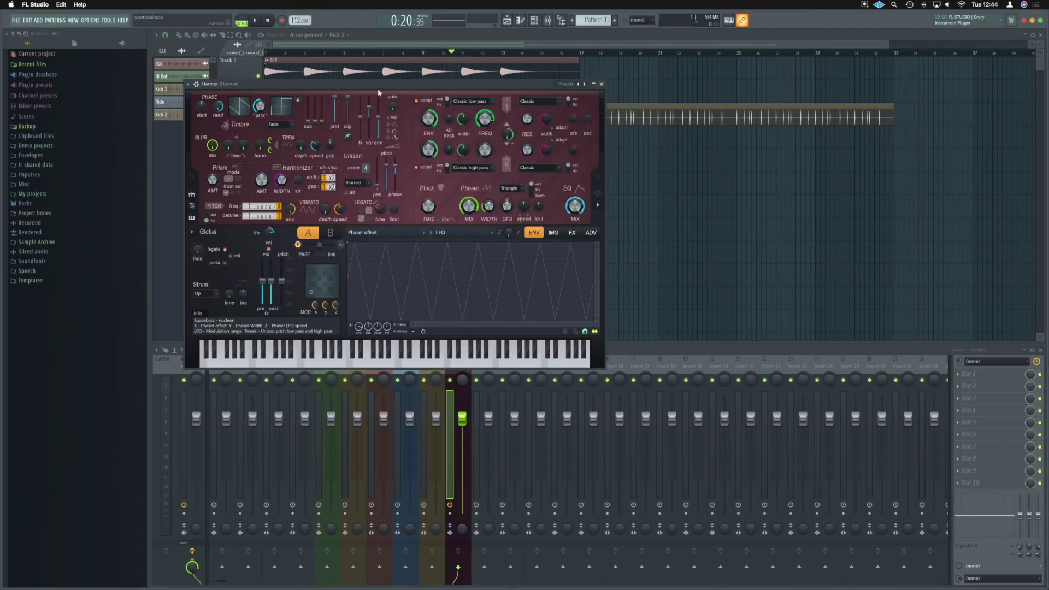
left_click(601, 84)
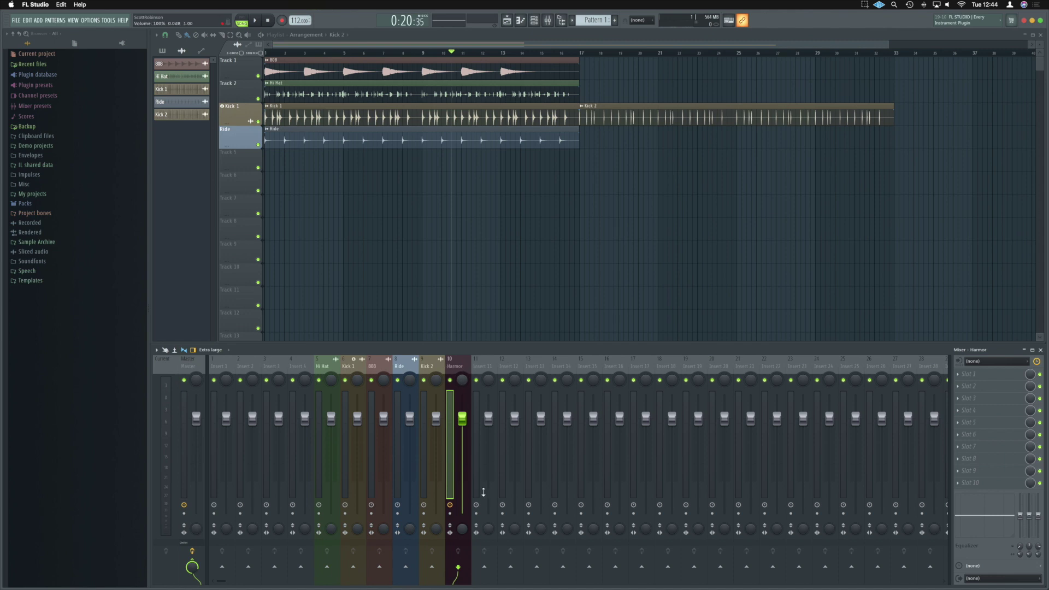
Set Track 5's mode to a Harmor instrument track, creating Harmor #2 on insert 11.
right_click(237, 158)
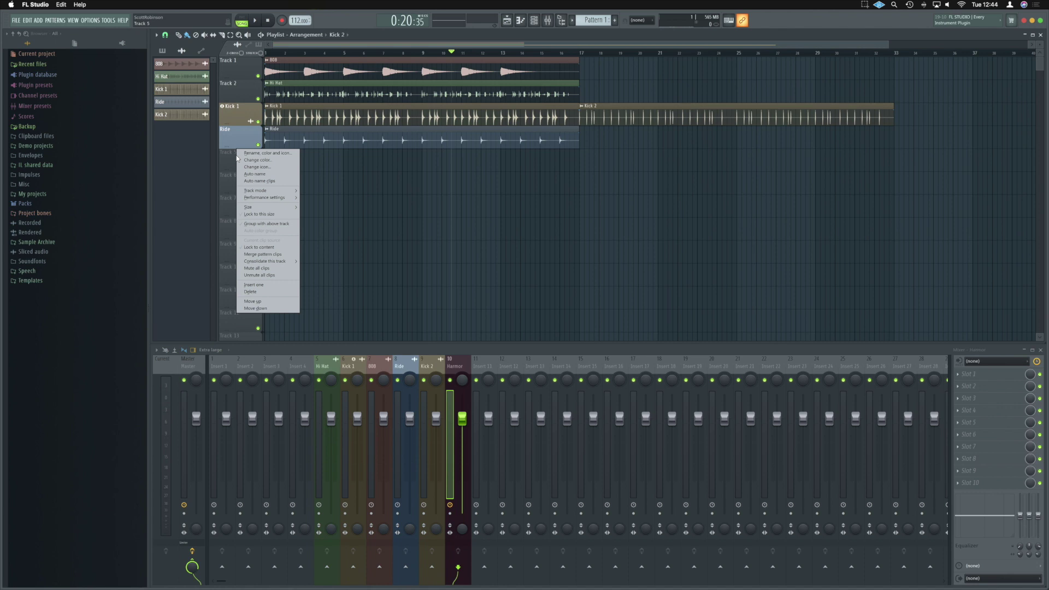
mouse_move(257, 190)
mouse_move(309, 206)
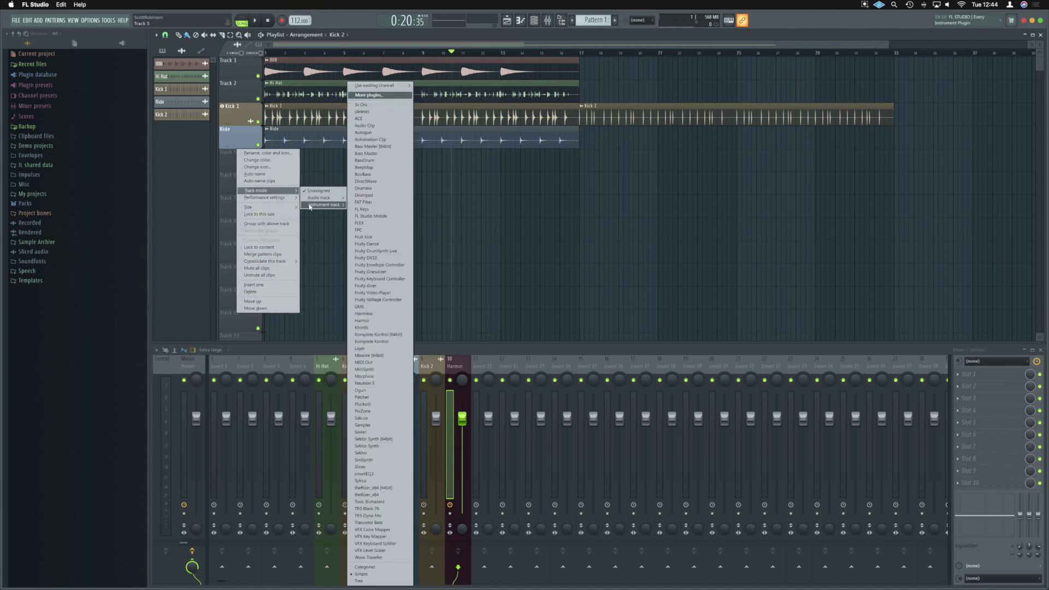
left_click(362, 321)
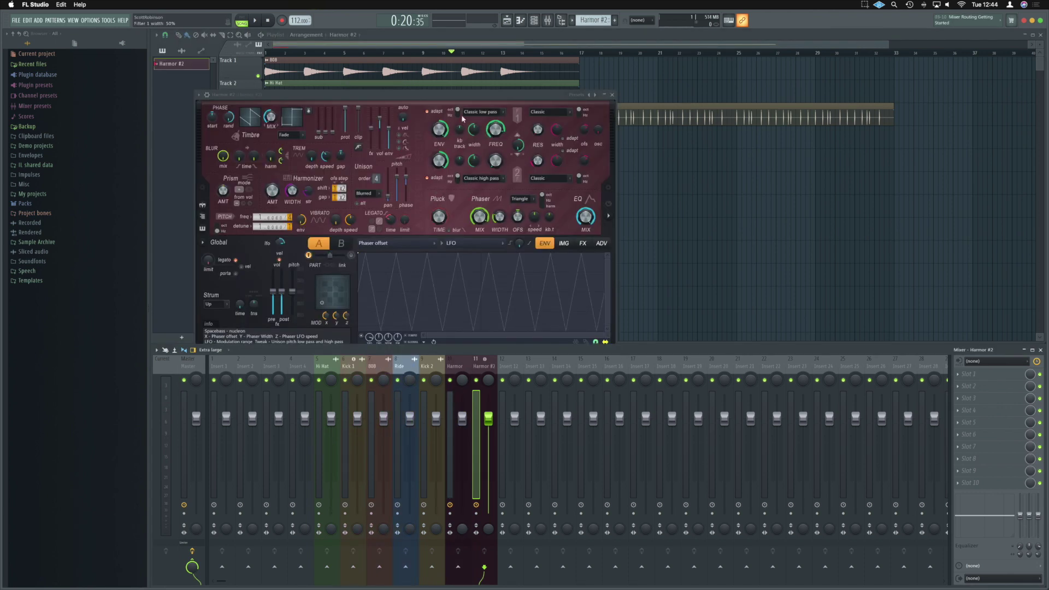
left_click(614, 96)
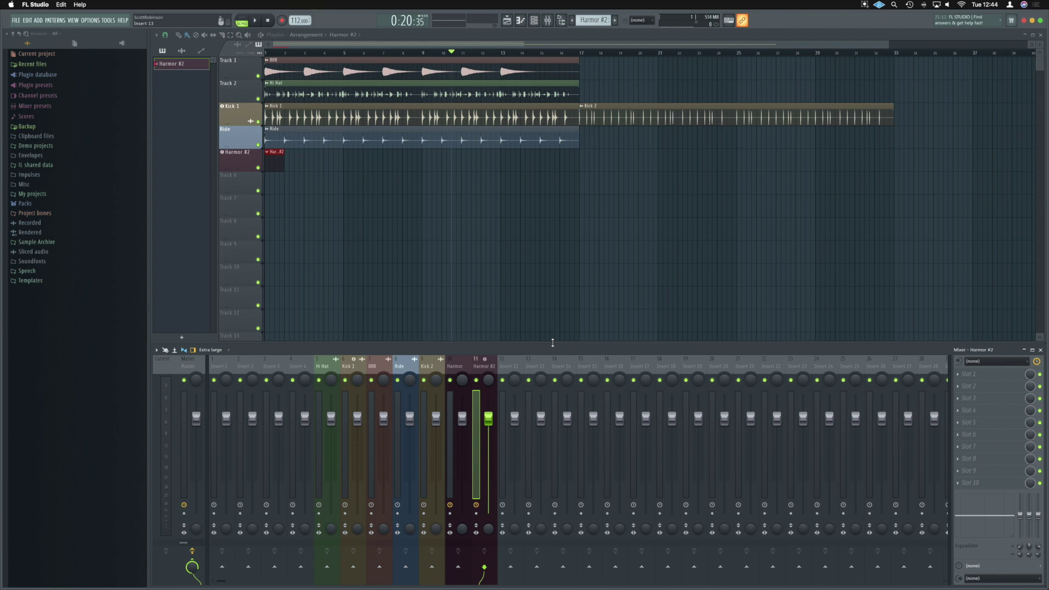
Draw one long, raised note in the Harmor #2 clip, then play the arrangement back.
double_click(274, 162)
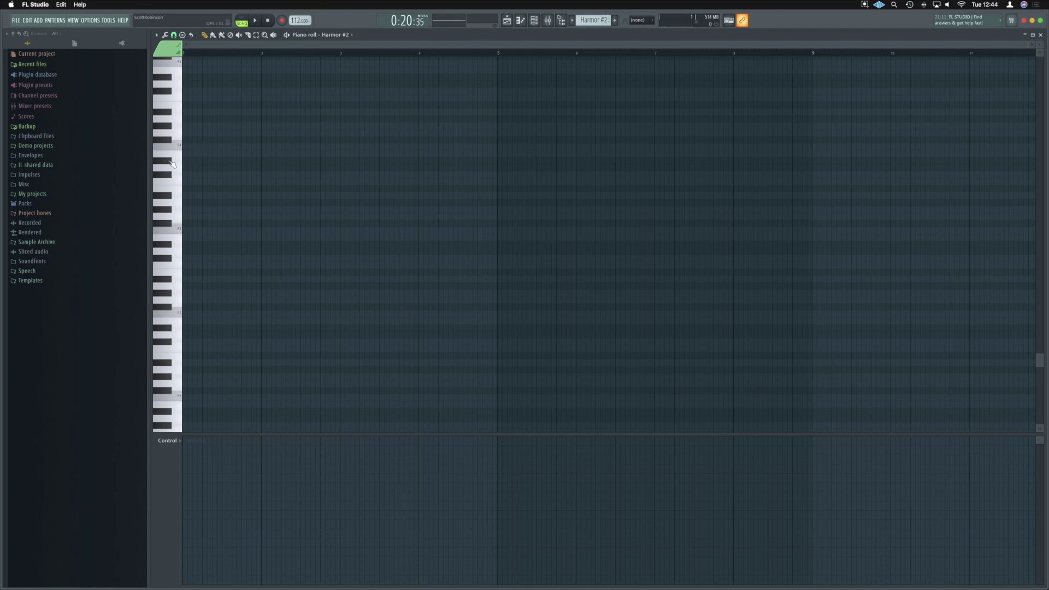
left_click(220, 231)
left_click_drag(220, 231, 220, 143)
key("F5")
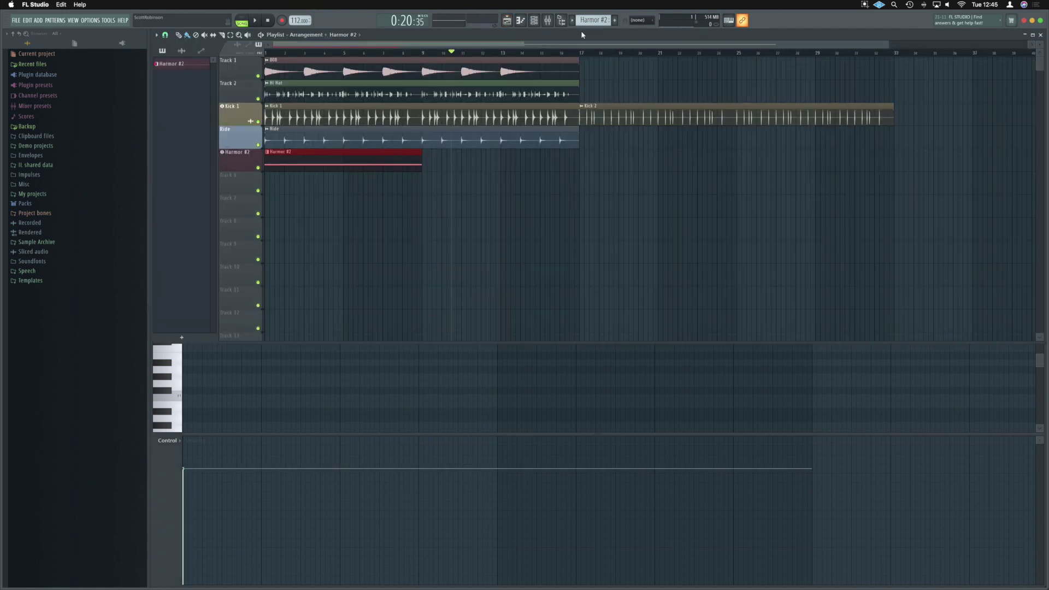
key("F9")
key("space")
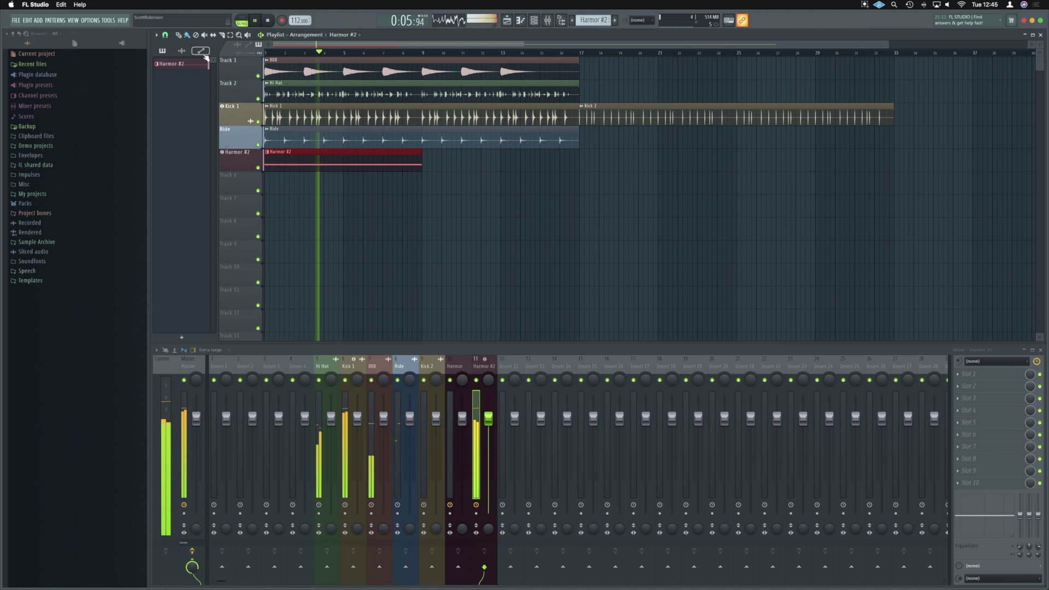
key("space")
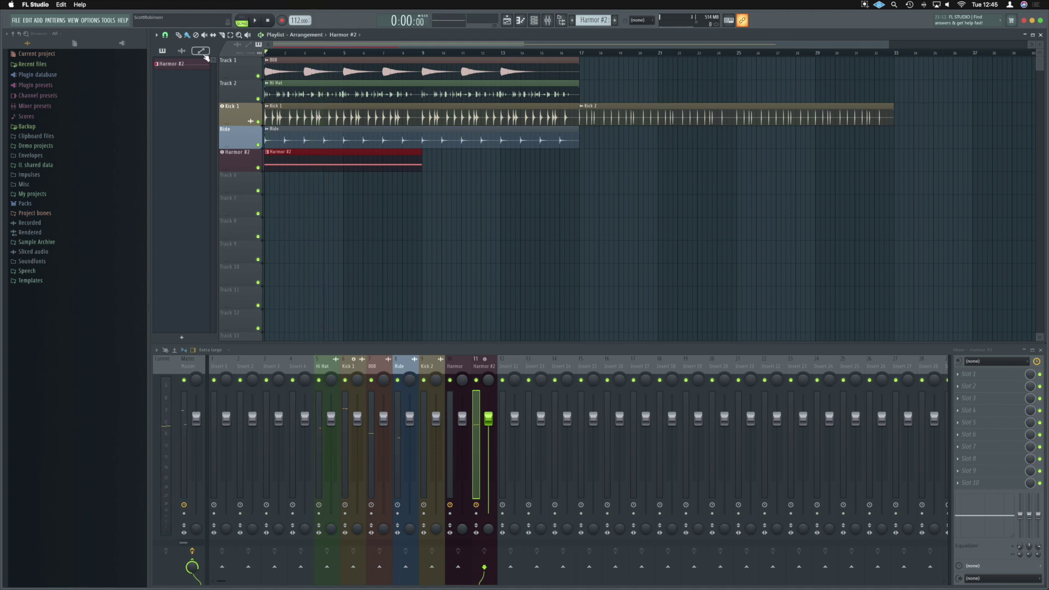